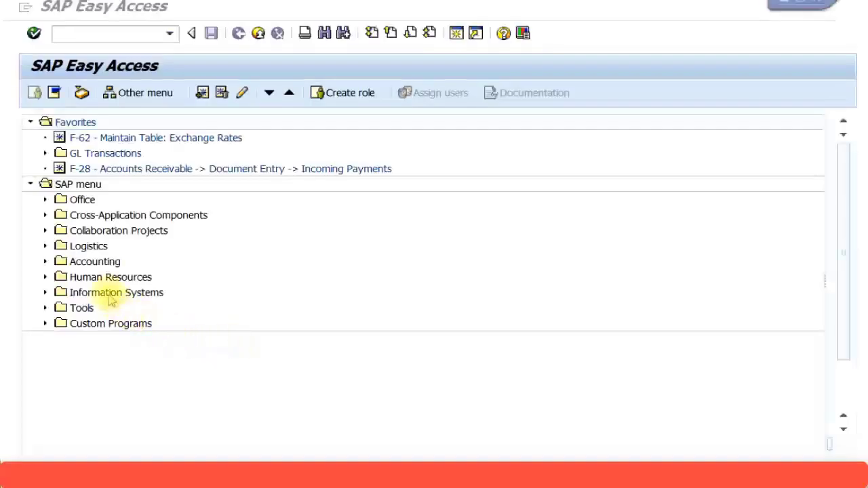
Step: Expand Accounting > Financial Accounting > Fixed Assets > Asset > Create and select AS01 - Asset
{"action": "left_click", "coordinate": [45, 261]}
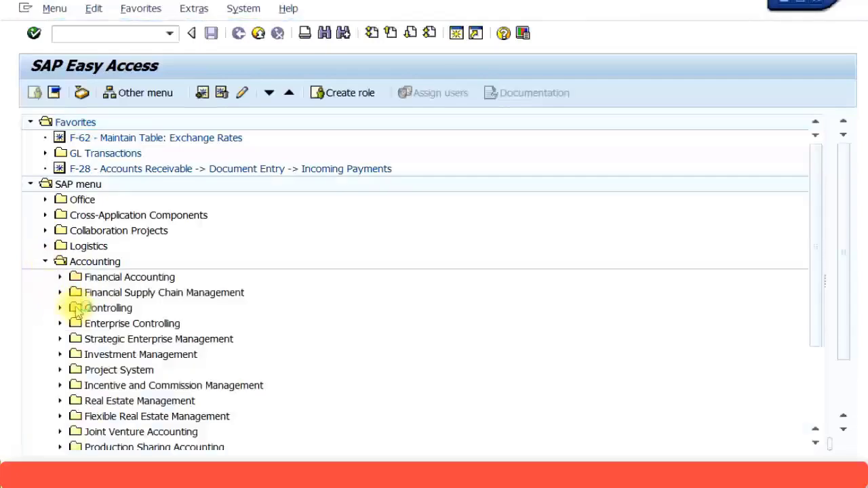
{"action": "left_click", "coordinate": [60, 277]}
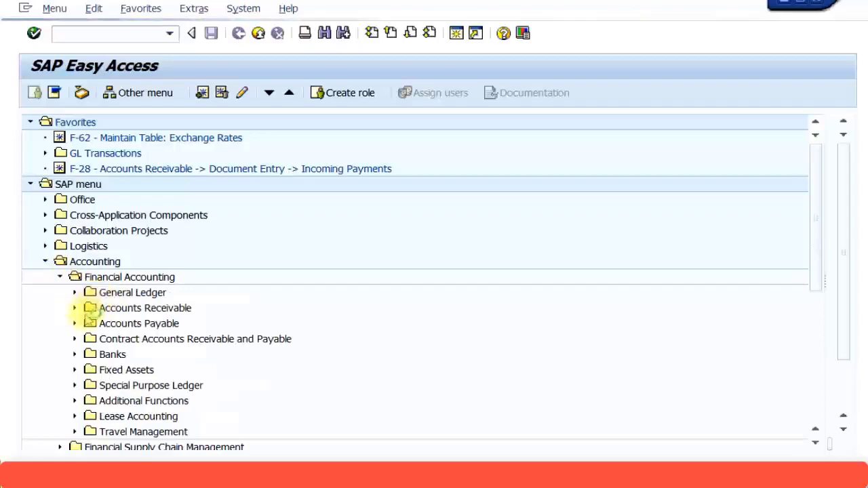
{"action": "left_click", "coordinate": [74, 370]}
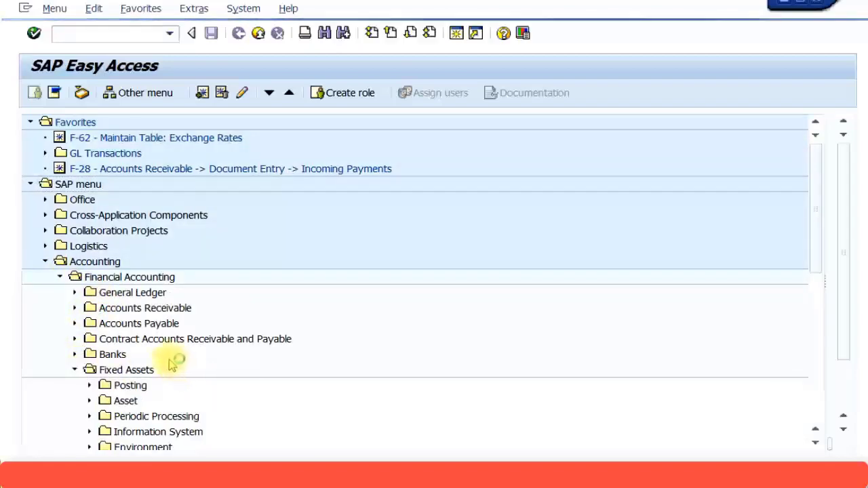
{"action": "left_click", "coordinate": [89, 400]}
{"action": "left_click", "coordinate": [105, 354]}
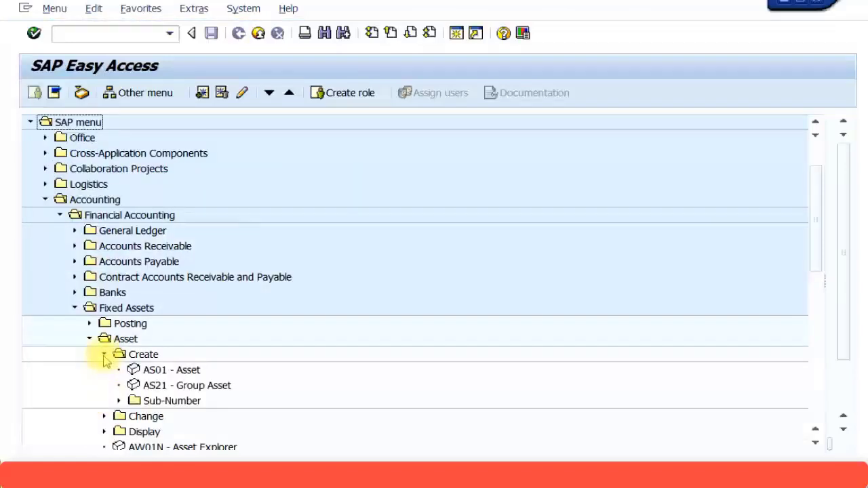
{"action": "left_click", "coordinate": [174, 374]}
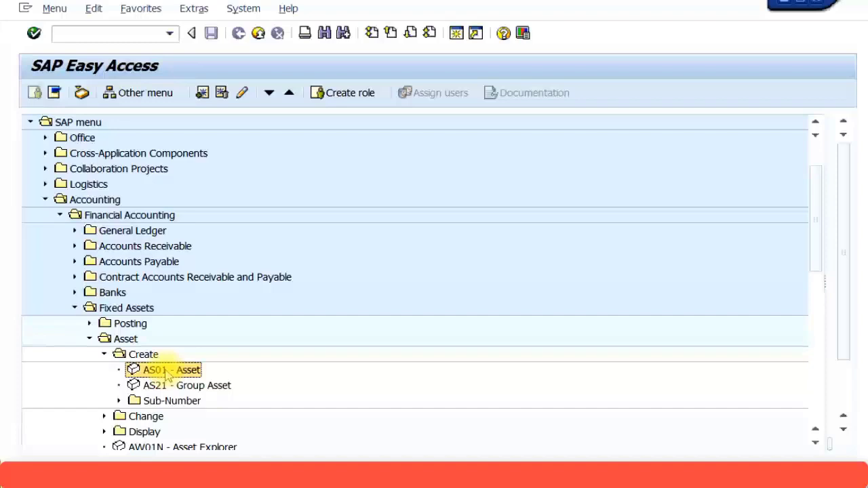
Step: Launch AS01 and bring up the value help for the Asset Class field
{"action": "double_click", "coordinate": [168, 372]}
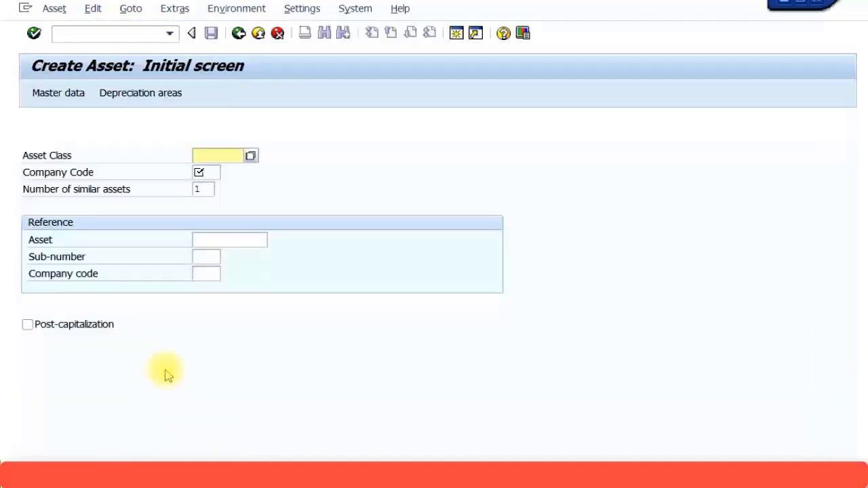
{"action": "left_click", "coordinate": [212, 154]}
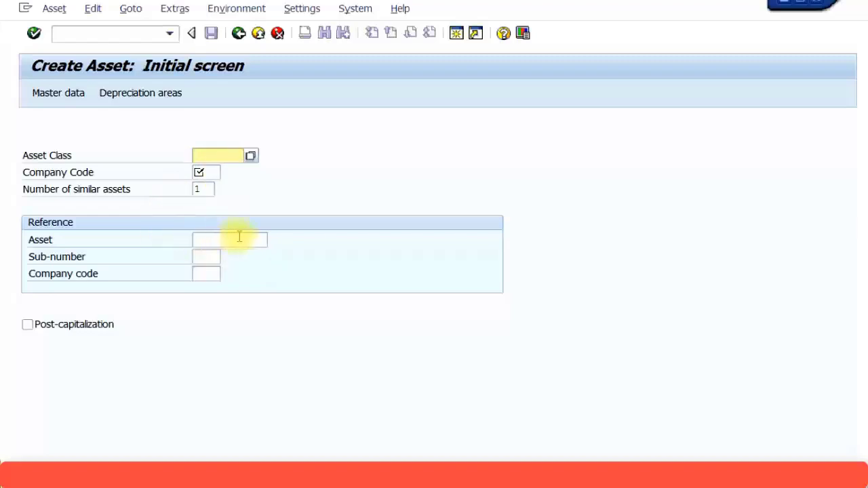
{"action": "left_click", "coordinate": [250, 157]}
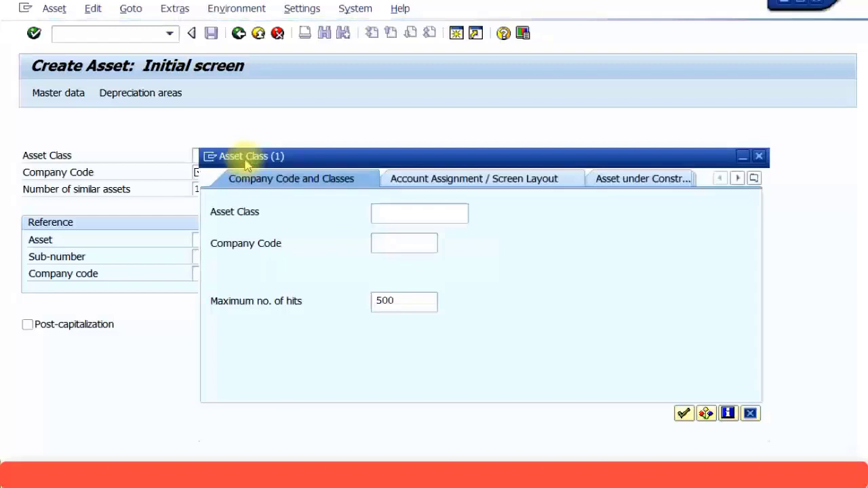
Step: Search asset classes for company code Z123 and take class 3000 Fixture and fittings
{"action": "left_click", "coordinate": [409, 249]}
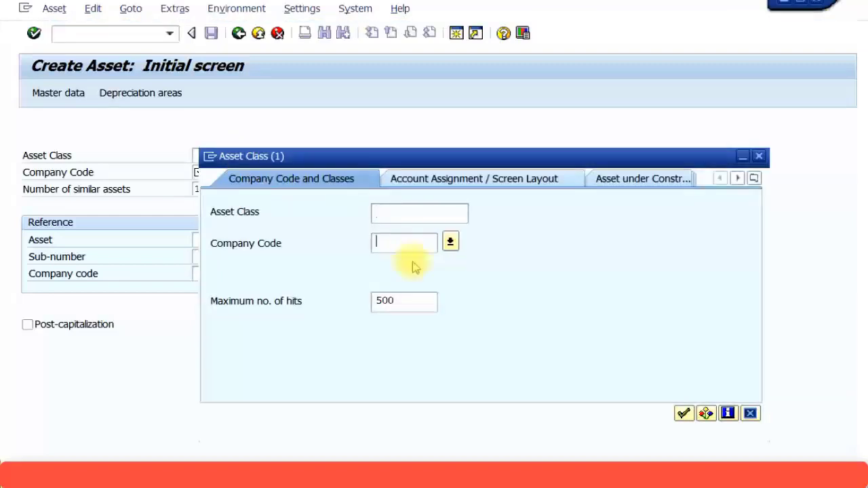
{"action": "type", "text": "Z123"}
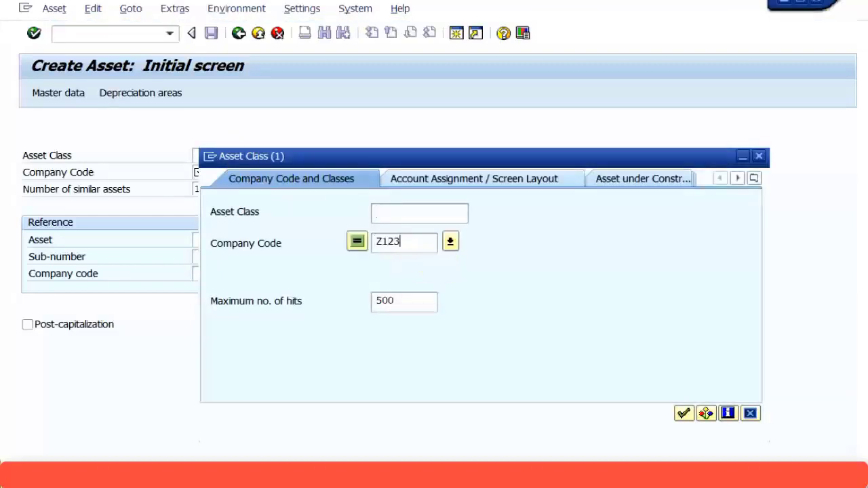
{"action": "key", "text": "Return"}
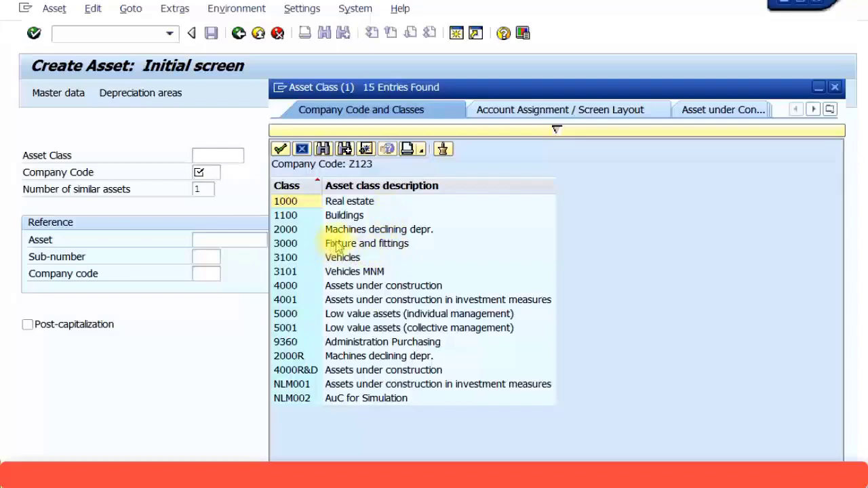
{"action": "left_click", "coordinate": [339, 245]}
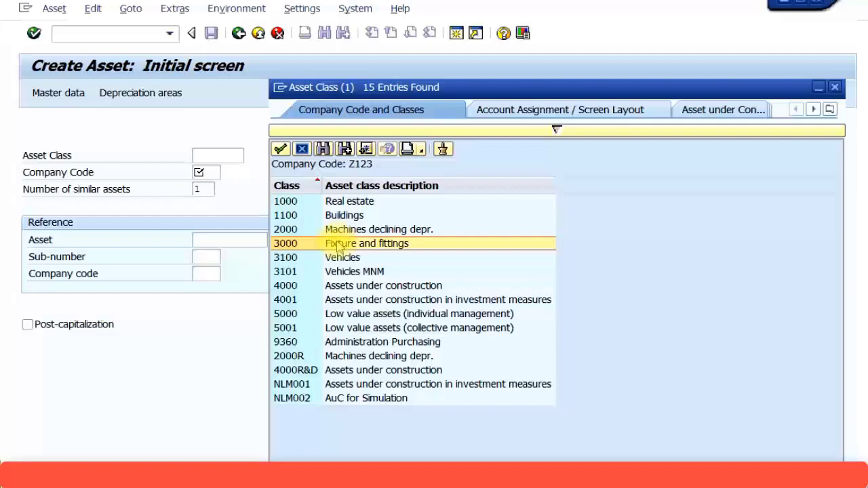
{"action": "double_click", "coordinate": [339, 244]}
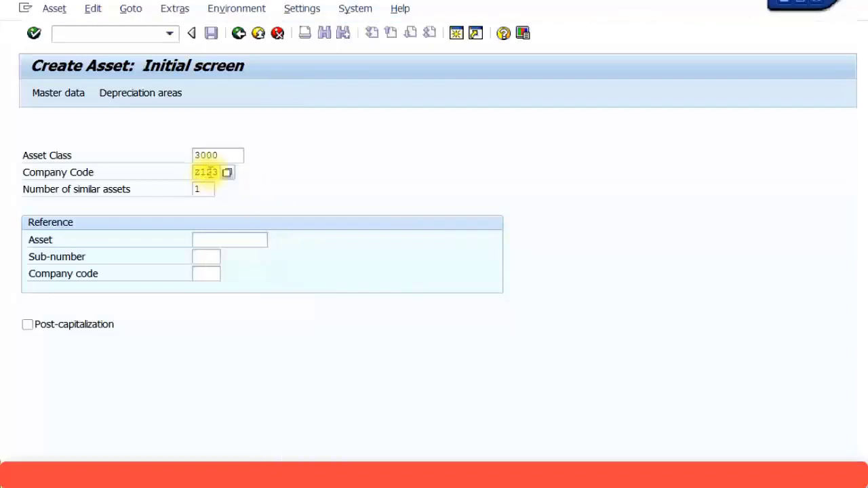
{"action": "left_click", "coordinate": [205, 172]}
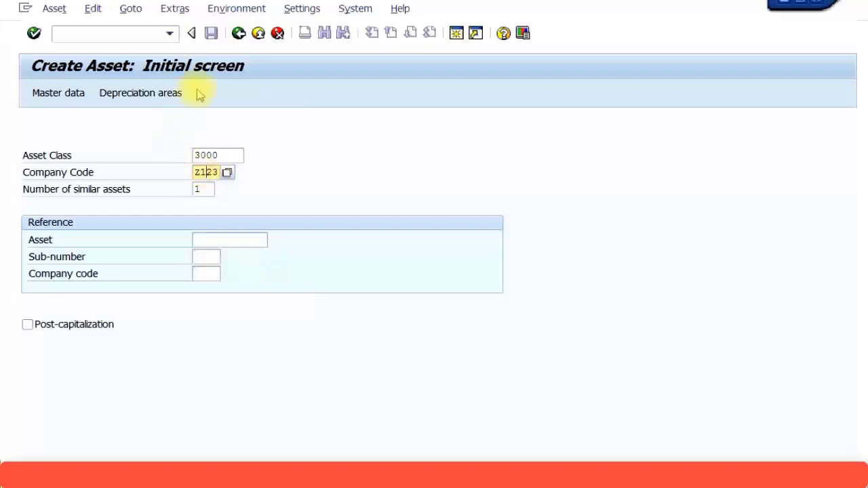
Step: On the master data screen, copy 'Cubicle Type A' from the description into the main number text
{"action": "key", "text": "Return"}
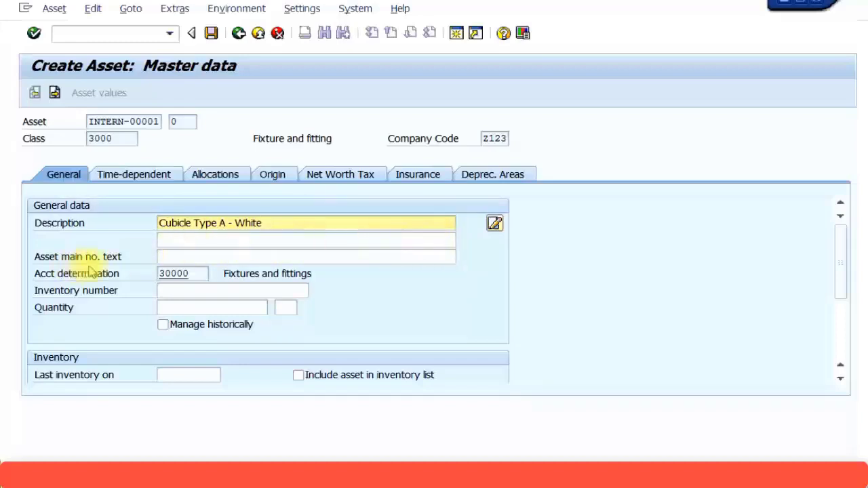
{"action": "left_click", "coordinate": [191, 257]}
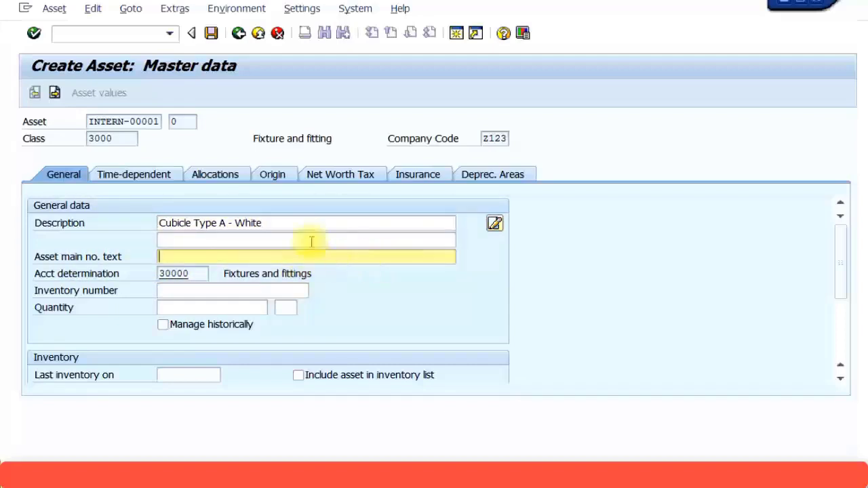
{"action": "left_click_drag", "start_coordinate": [228, 226], "coordinate": [154, 229]}
{"action": "key", "text": "ctrl+c"}
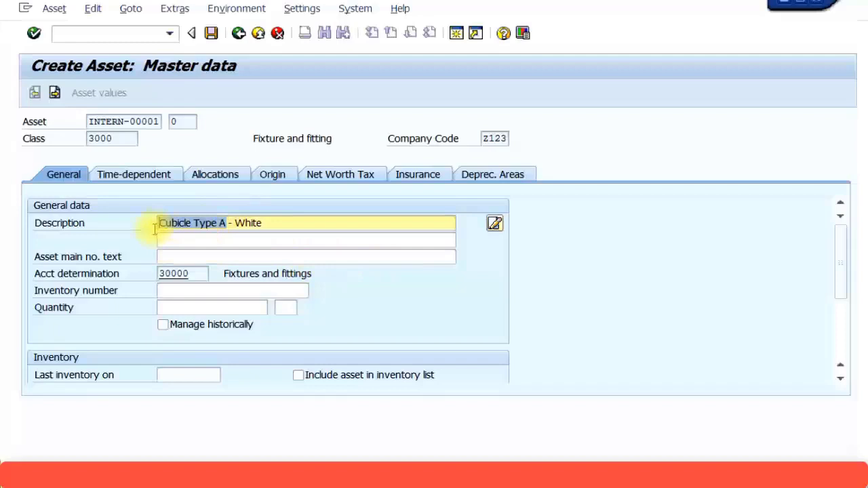
{"action": "left_click", "coordinate": [193, 258]}
{"action": "key", "text": "ctrl+v"}
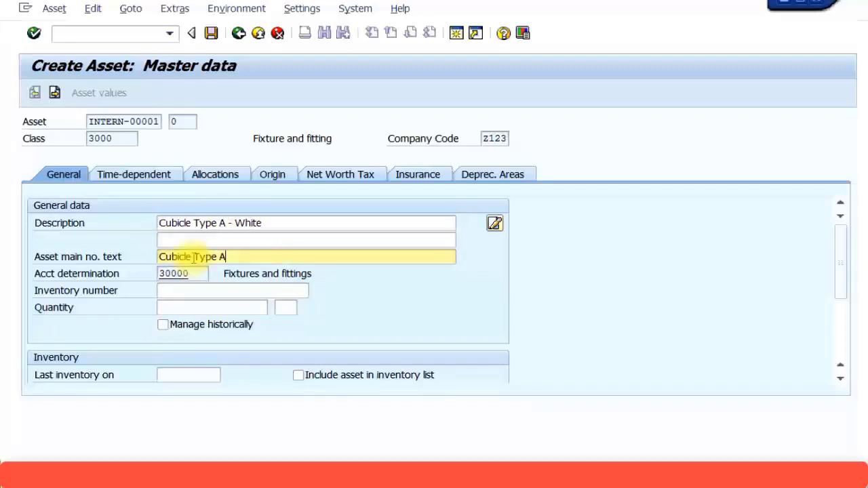
{"action": "left_click", "coordinate": [217, 291]}
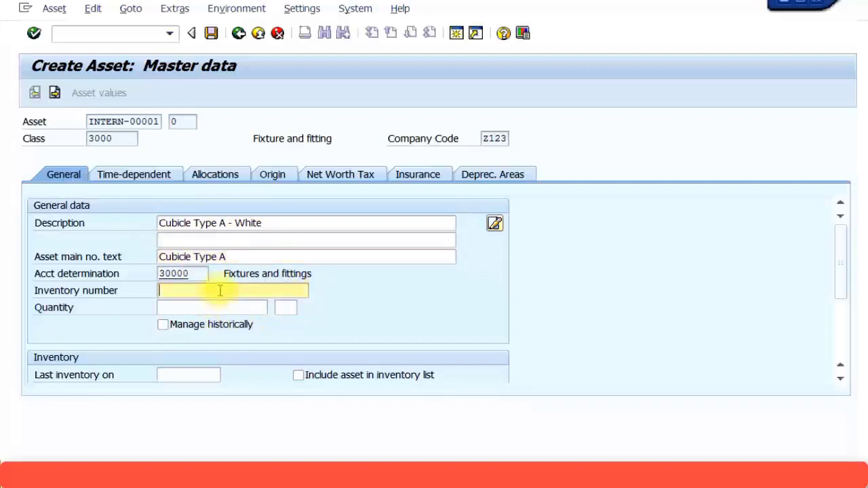
{"action": "left_click", "coordinate": [238, 221]}
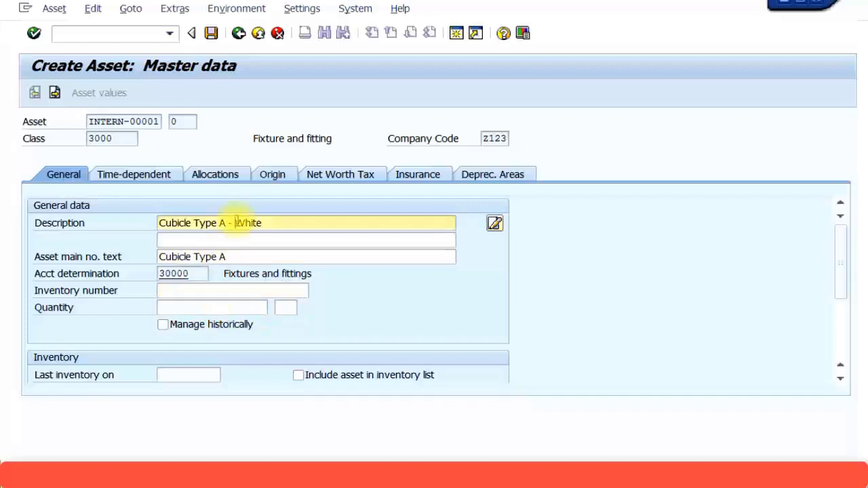
{"action": "left_click", "coordinate": [224, 291]}
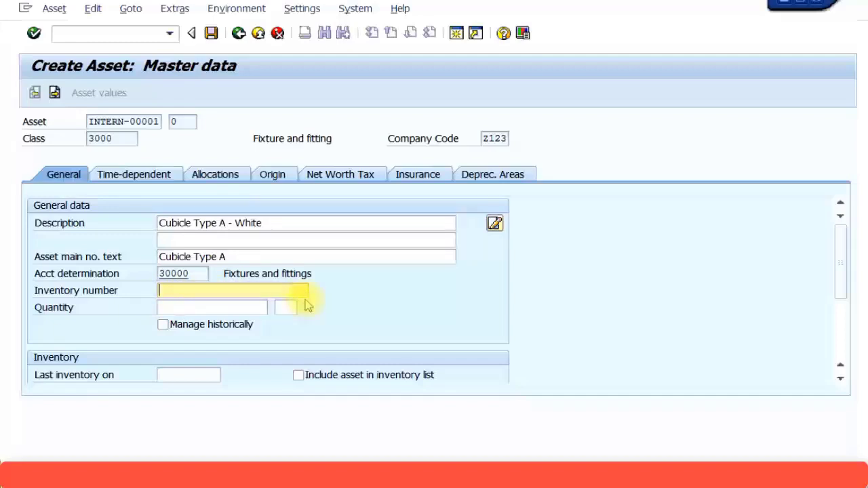
{"action": "left_click", "coordinate": [318, 222]}
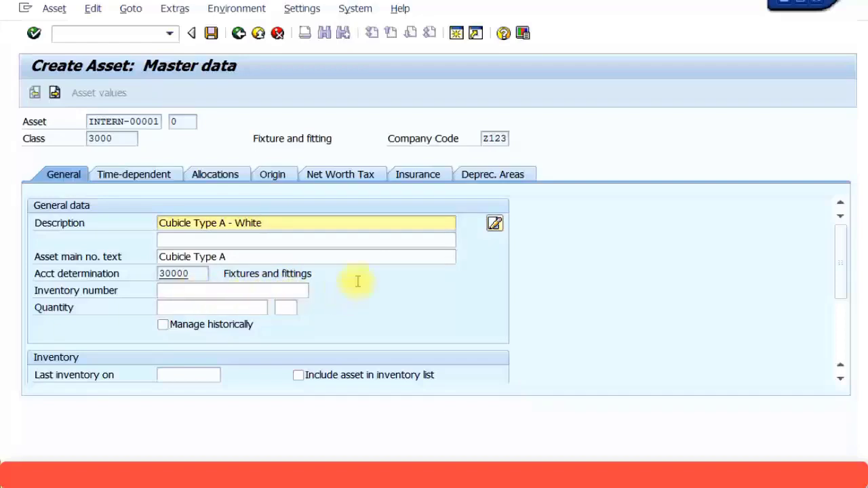
{"action": "scroll", "coordinate": [357, 280], "scroll_direction": "down", "scroll_amount": 1}
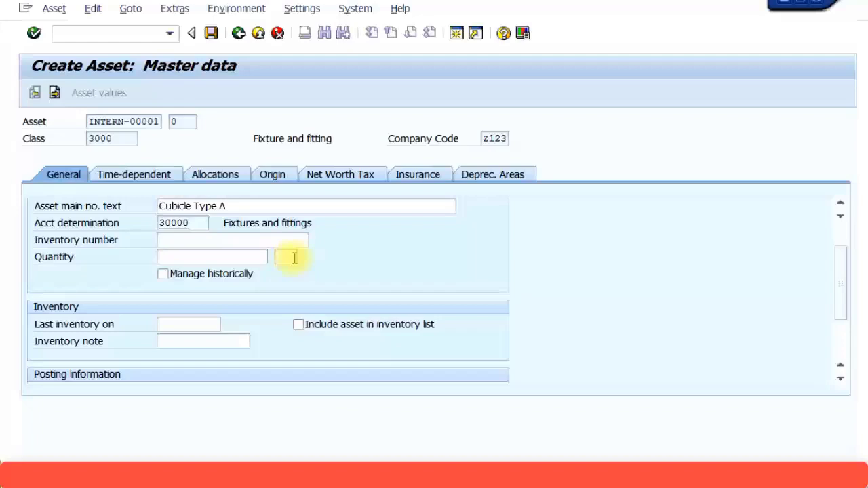
{"action": "scroll", "coordinate": [255, 324], "scroll_direction": "down", "scroll_amount": 2}
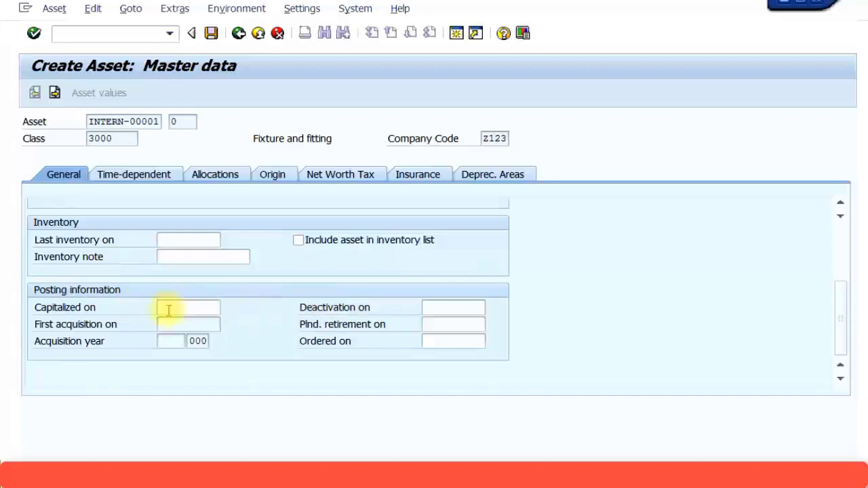
{"action": "scroll", "coordinate": [149, 247], "scroll_direction": "up", "scroll_amount": 3}
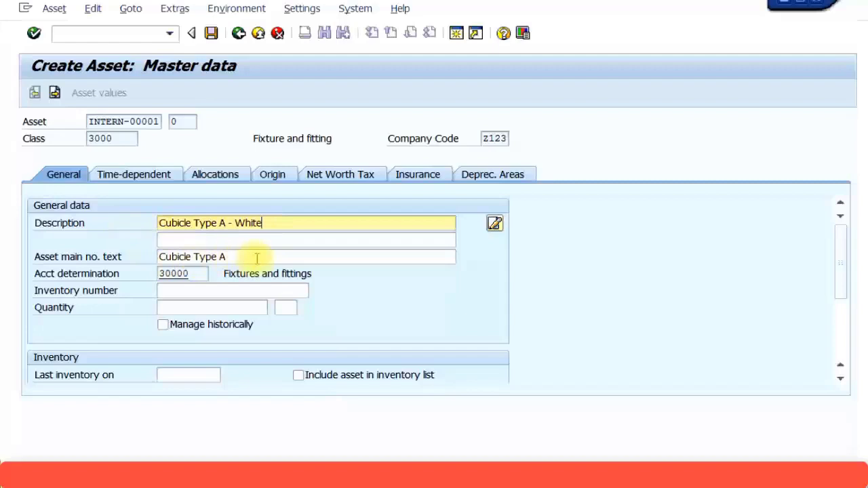
Step: On the Time-dependent tab, enter cost center 101001
{"action": "left_click", "coordinate": [138, 182]}
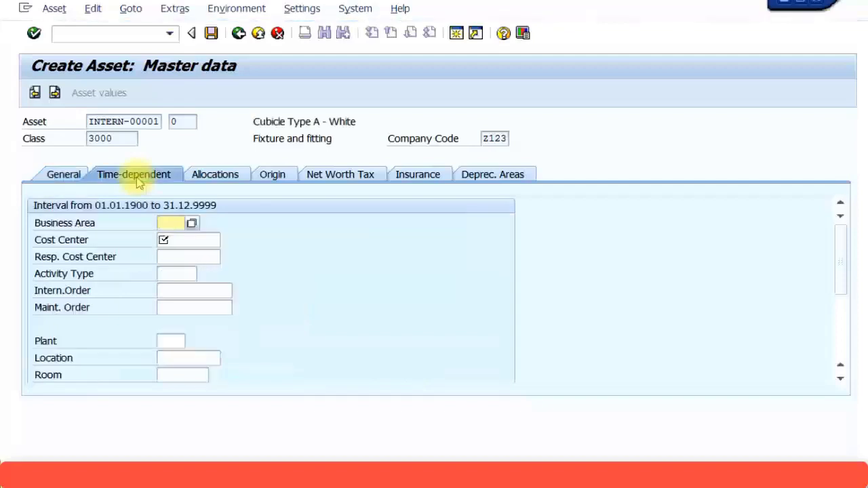
{"action": "left_click", "coordinate": [182, 242]}
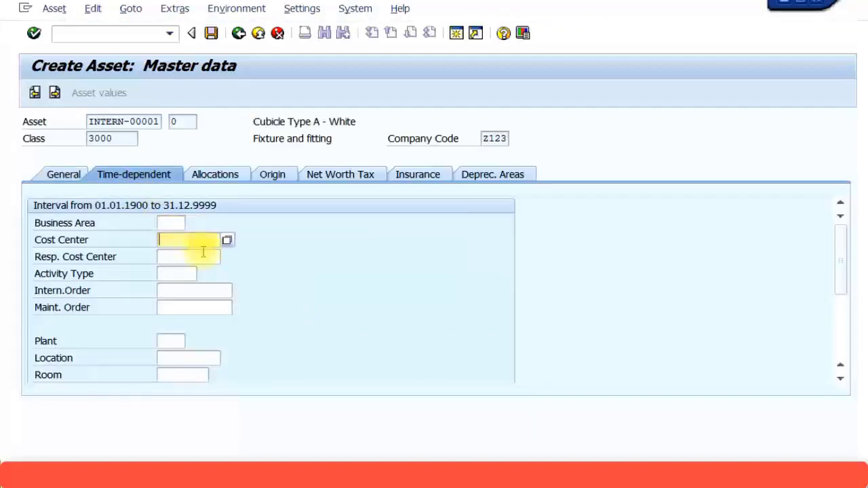
{"action": "type", "text": "101001"}
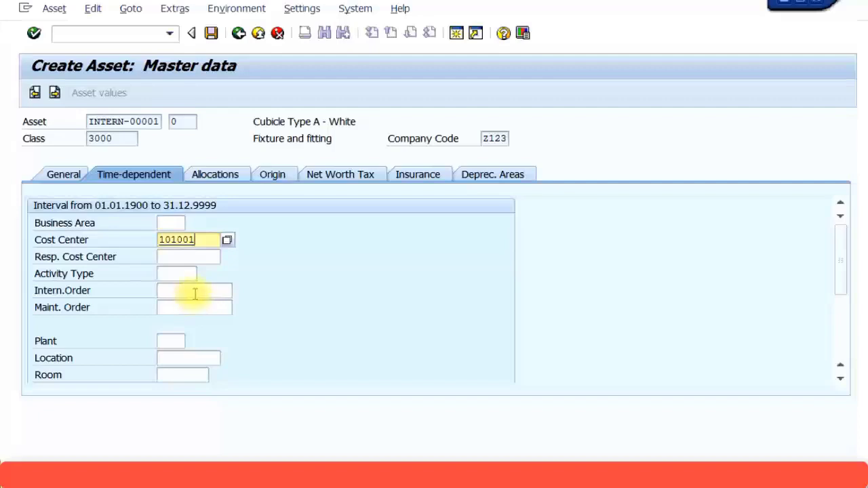
Step: Step through the Plant, Location, Room and License plate fields below the cost center
{"action": "scroll", "coordinate": [195, 293], "scroll_direction": "down", "scroll_amount": 2}
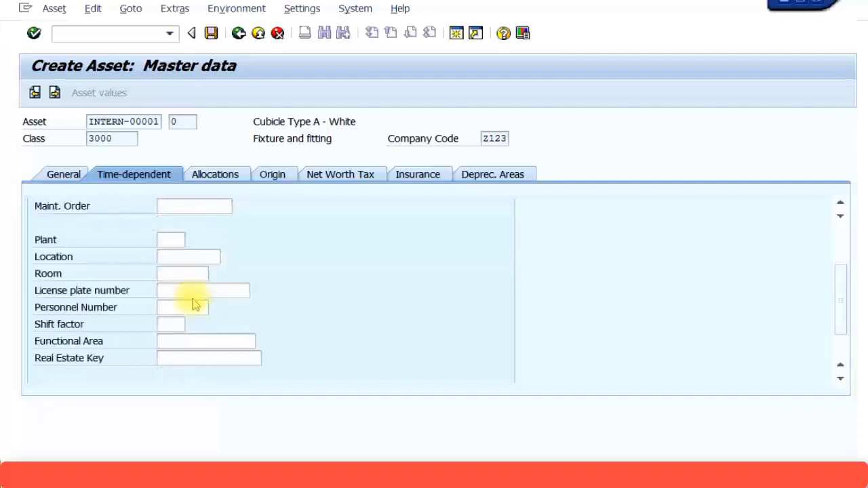
{"action": "left_click", "coordinate": [167, 239]}
{"action": "left_click", "coordinate": [165, 256]}
{"action": "left_click", "coordinate": [168, 276]}
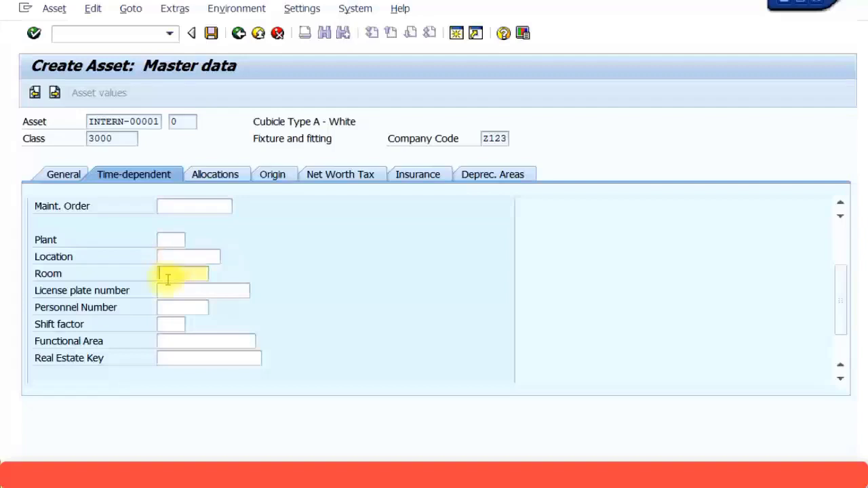
{"action": "left_click", "coordinate": [171, 292]}
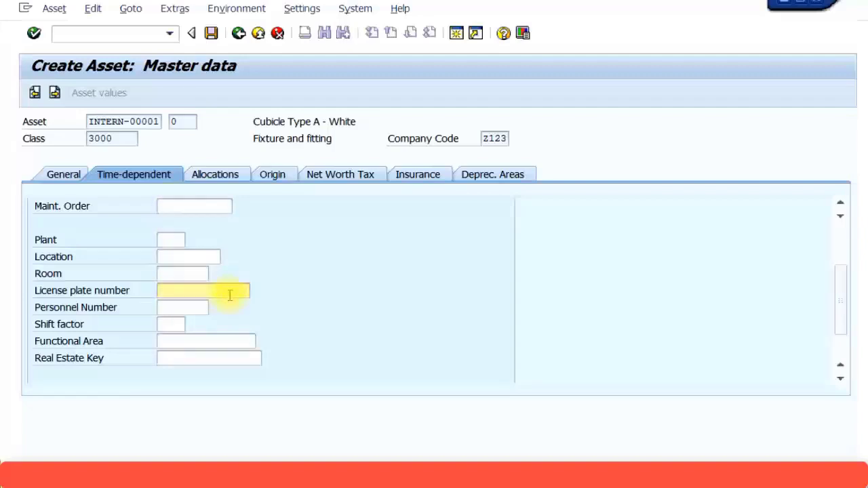
{"action": "scroll", "coordinate": [202, 333], "scroll_direction": "down", "scroll_amount": 1}
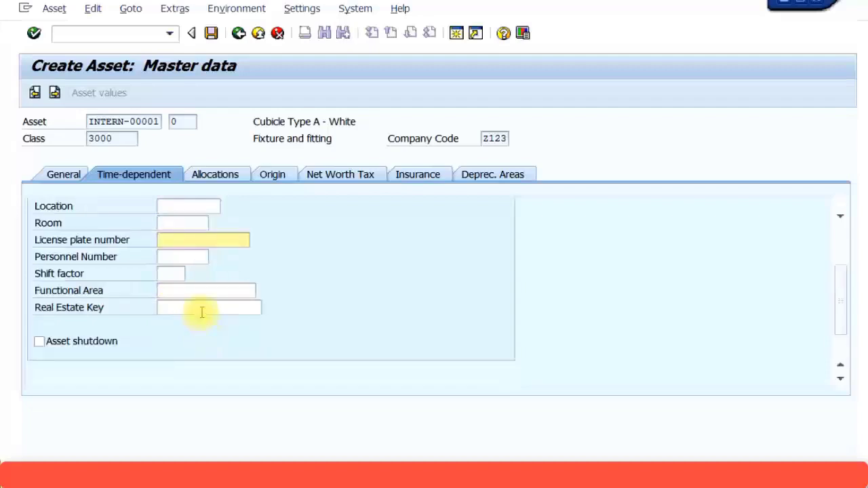
{"action": "scroll", "coordinate": [196, 291], "scroll_direction": "up", "scroll_amount": 3}
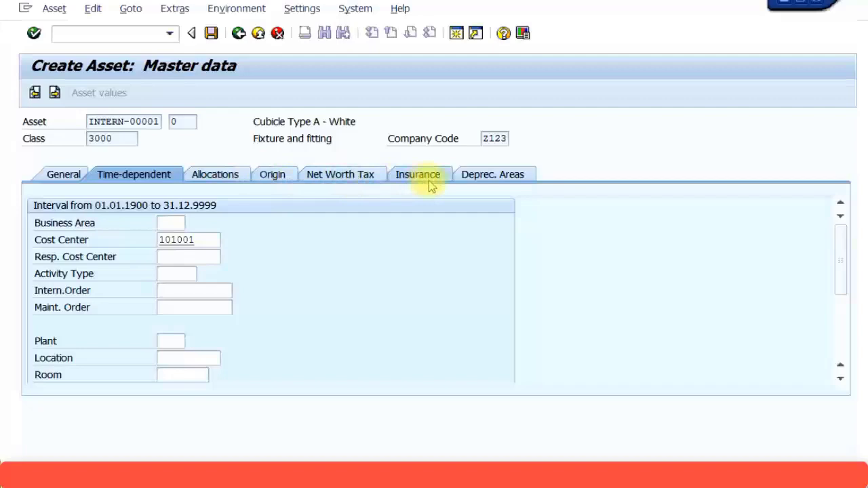
Step: Replace cost center 101001 with 10101 (FACILITIES MGMT) chosen from the cost center search
{"action": "left_click", "coordinate": [217, 177]}
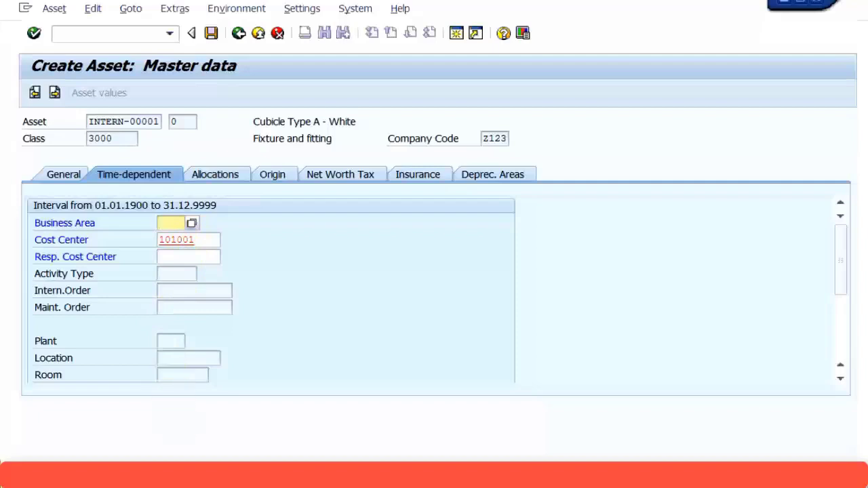
{"action": "double_click", "coordinate": [205, 241]}
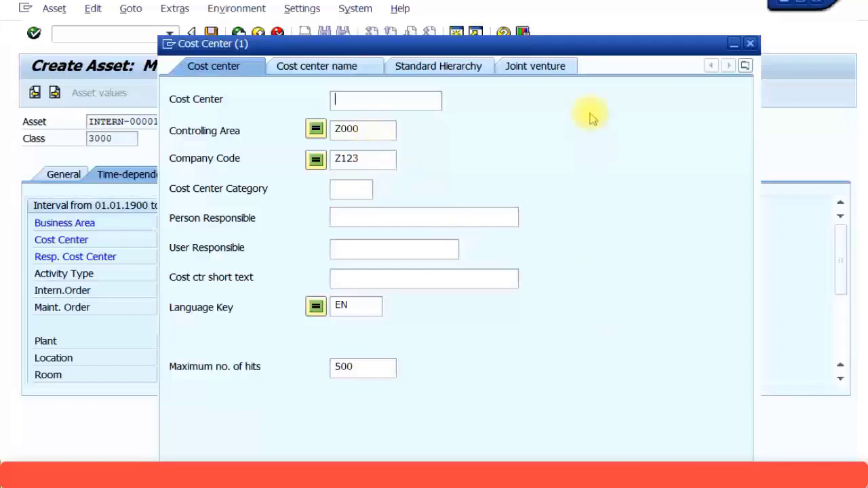
{"action": "left_click_drag", "start_coordinate": [593, 45], "coordinate": [596, 13]}
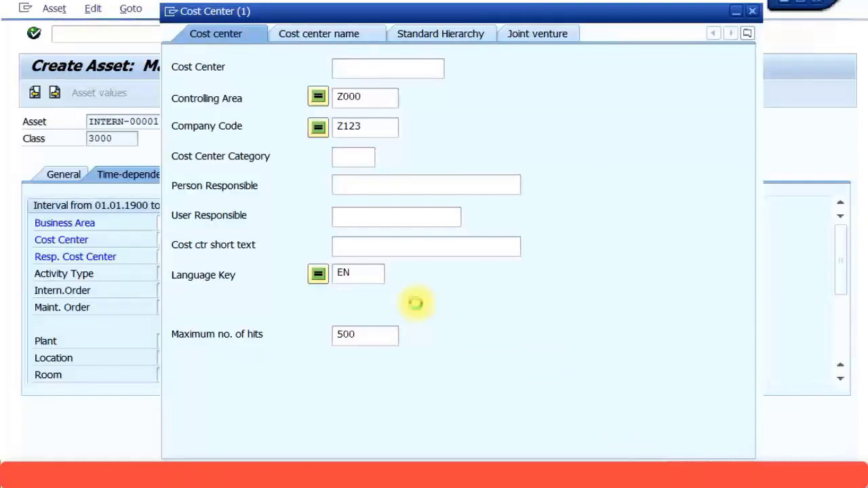
{"action": "key", "text": "Return"}
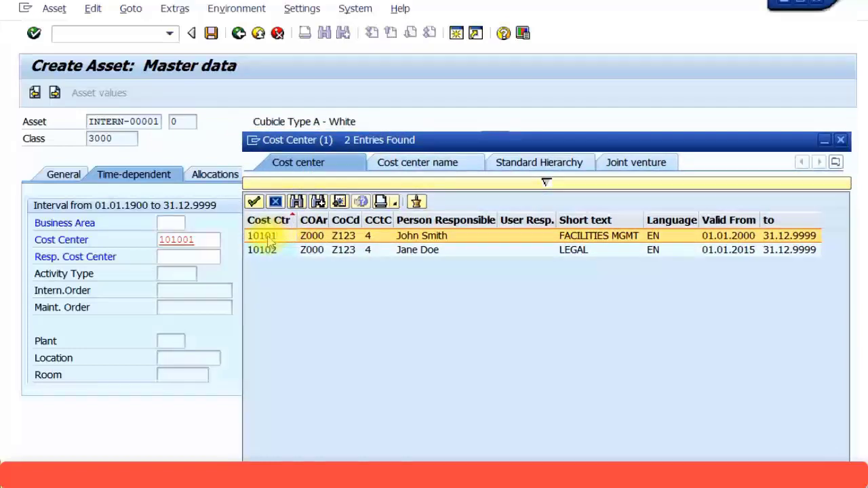
{"action": "double_click", "coordinate": [264, 237]}
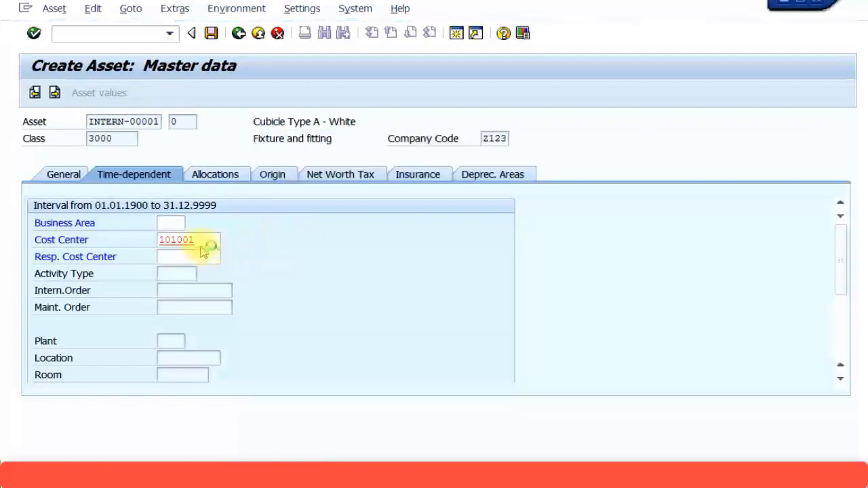
{"action": "double_click", "coordinate": [197, 242]}
Step: Show the asset's Allocations data with its evaluation groups
{"action": "left_click", "coordinate": [226, 177]}
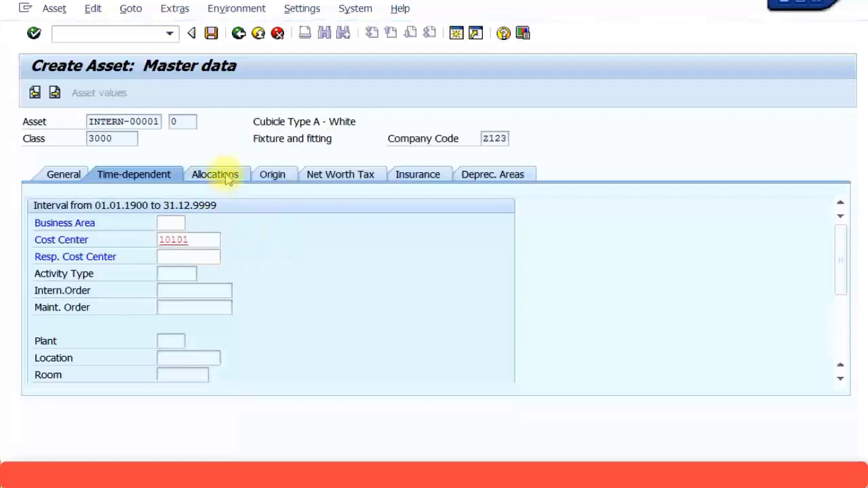